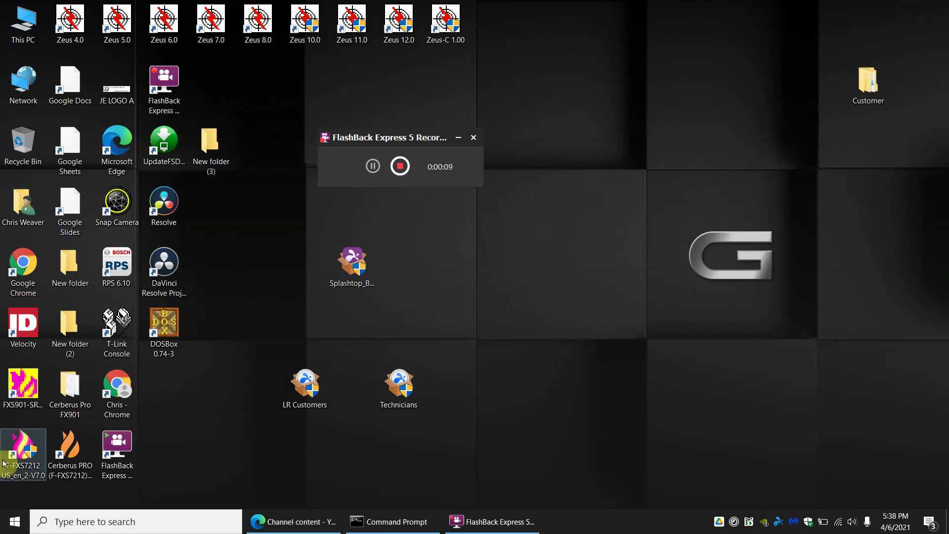
- Launch Valcom ACS Programmer from the Valcom folder in the Start menu
click(14, 525)
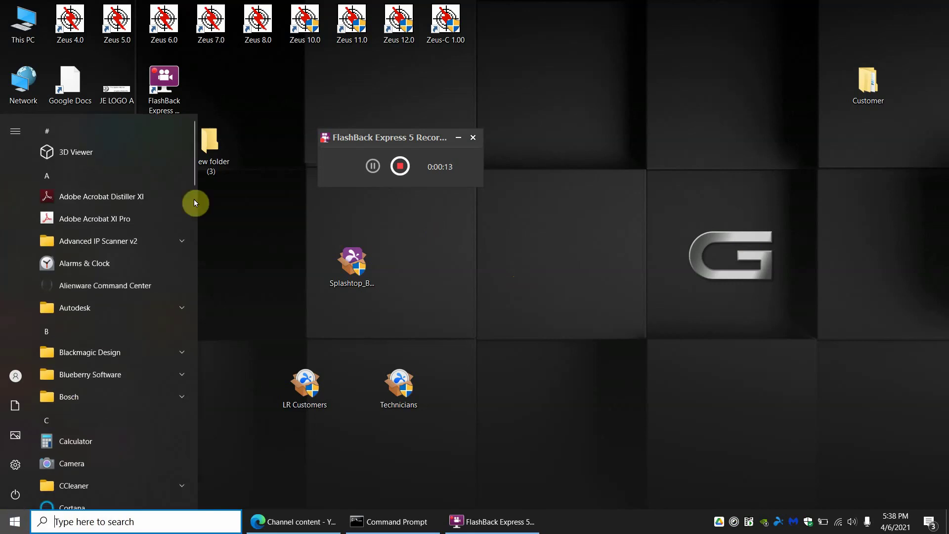
drag(193, 178, 203, 453)
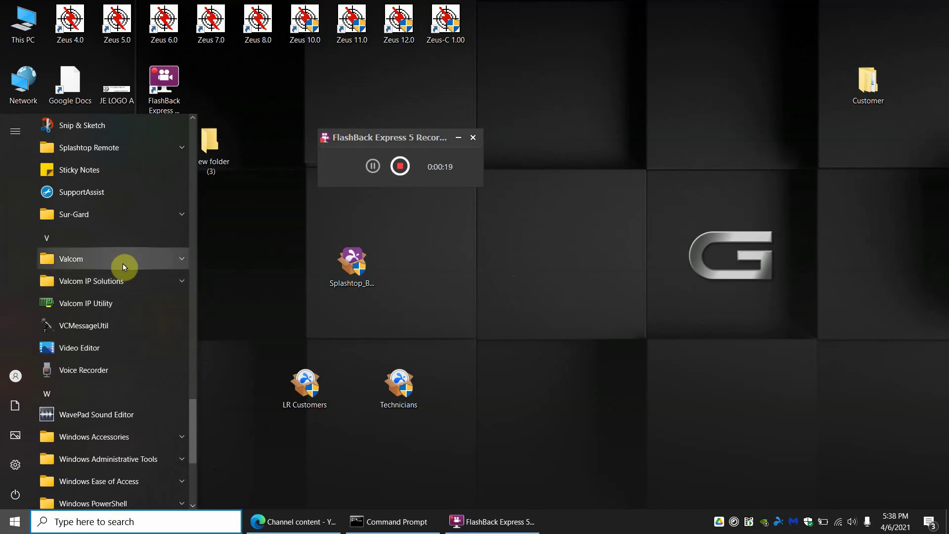
click(137, 260)
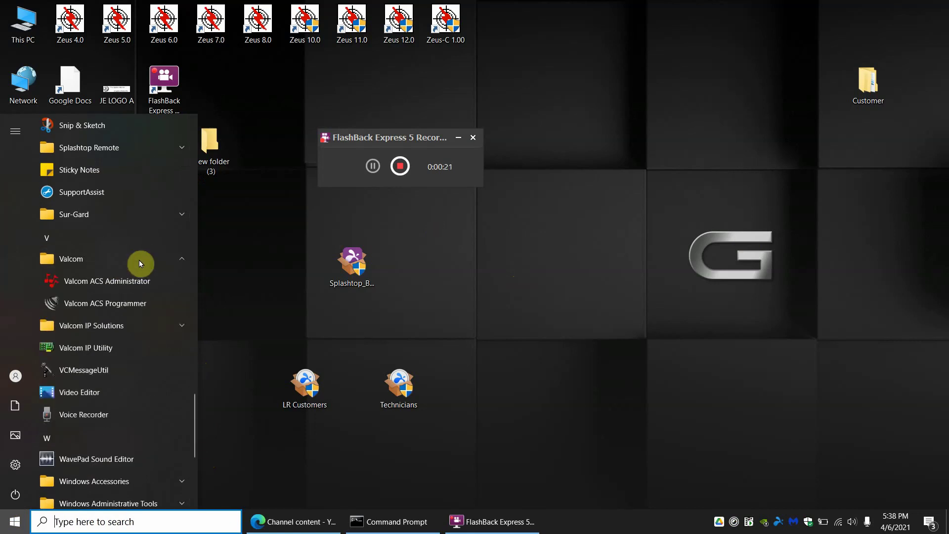
click(110, 307)
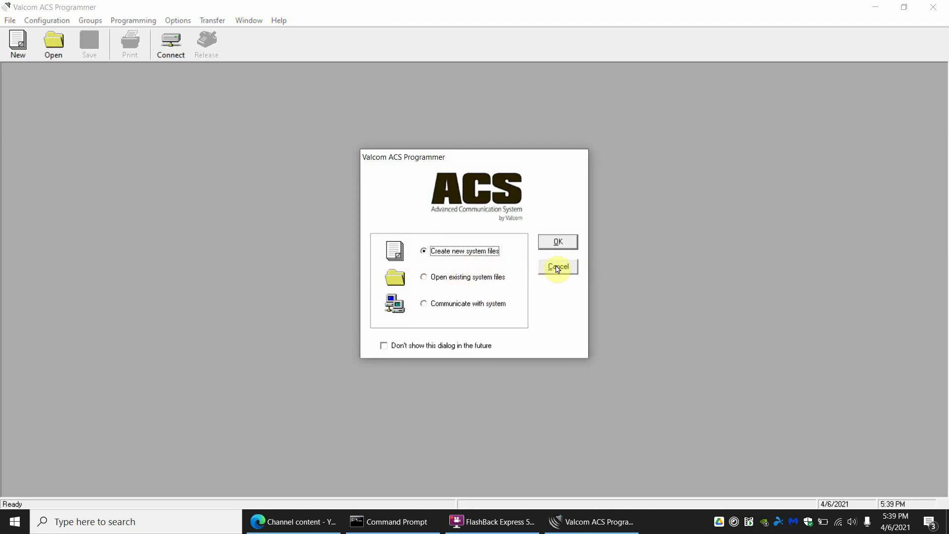
- Choose 'Communicate with system' in the startup dialog and confirm
click(450, 305)
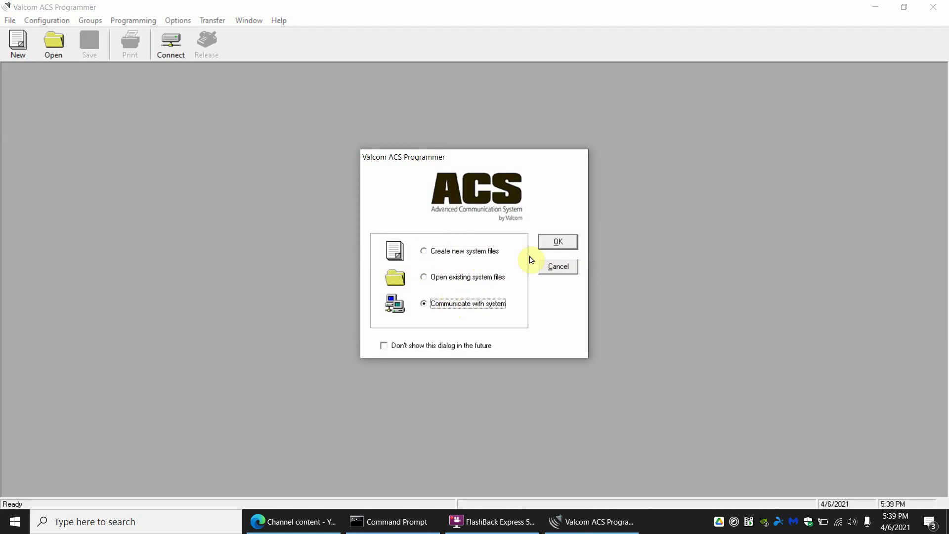
click(552, 243)
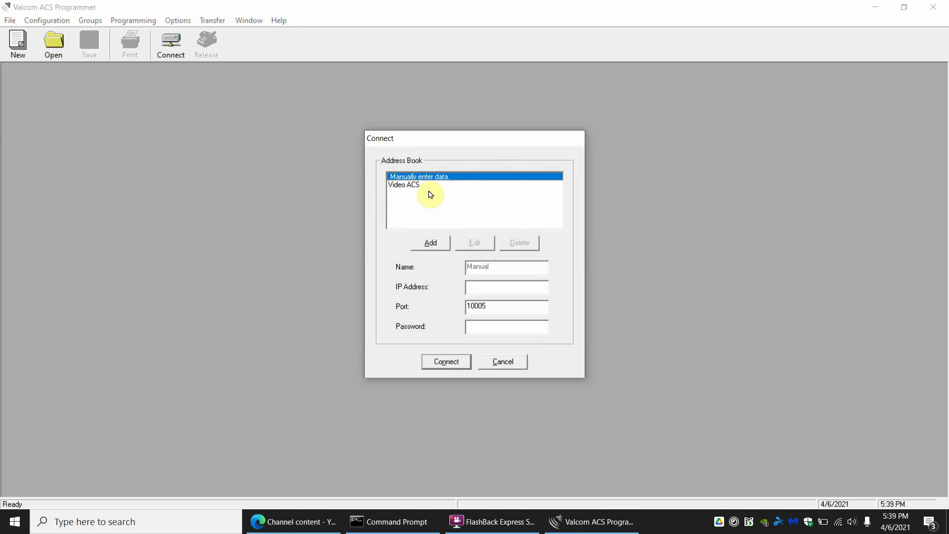
- Load the saved Video ACS address entry, then return to manual data entry
click(411, 187)
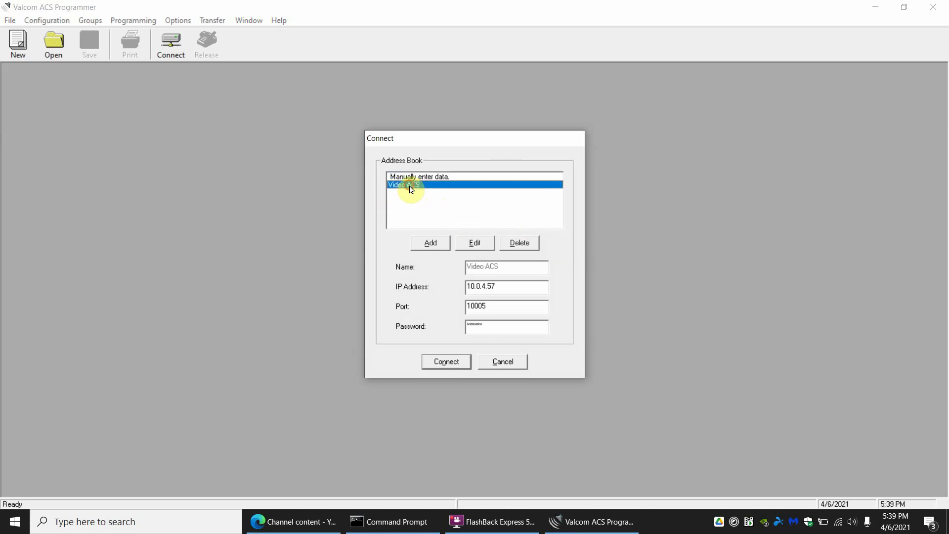
double_click(507, 285)
click(441, 177)
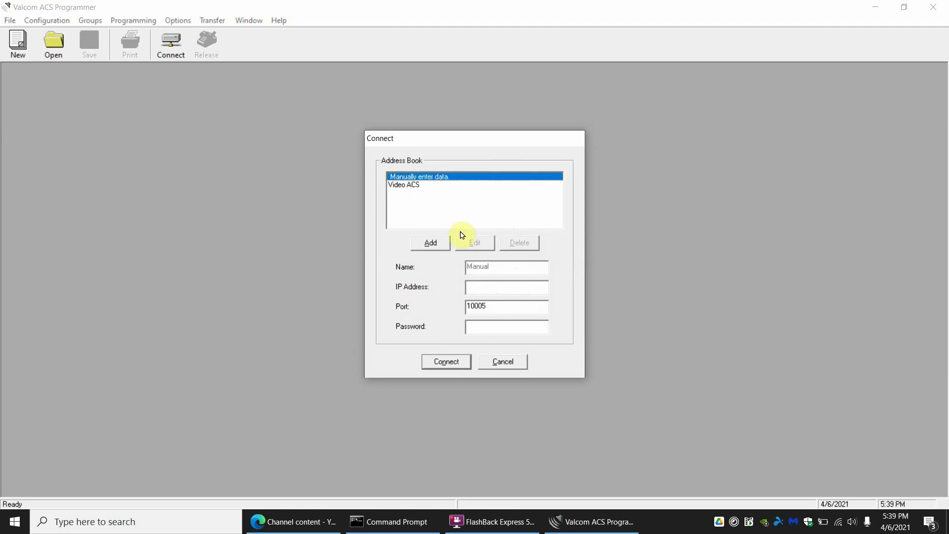
- Enter IP address 192.168.1.1 and the panel password, then connect
click(485, 287)
text(192.168.1.)
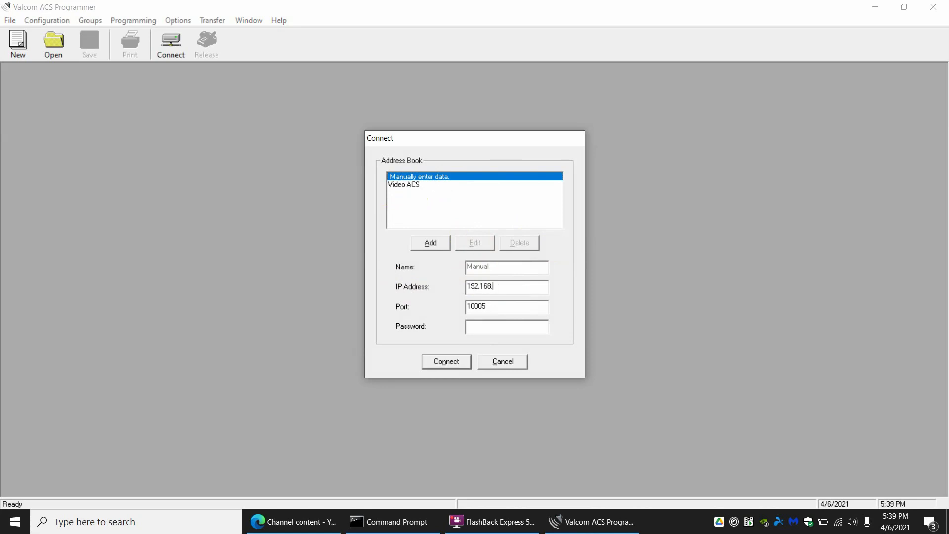
text(1)
key(Tab)
key(Tab)
text(******)
click(451, 366)
click(451, 366)
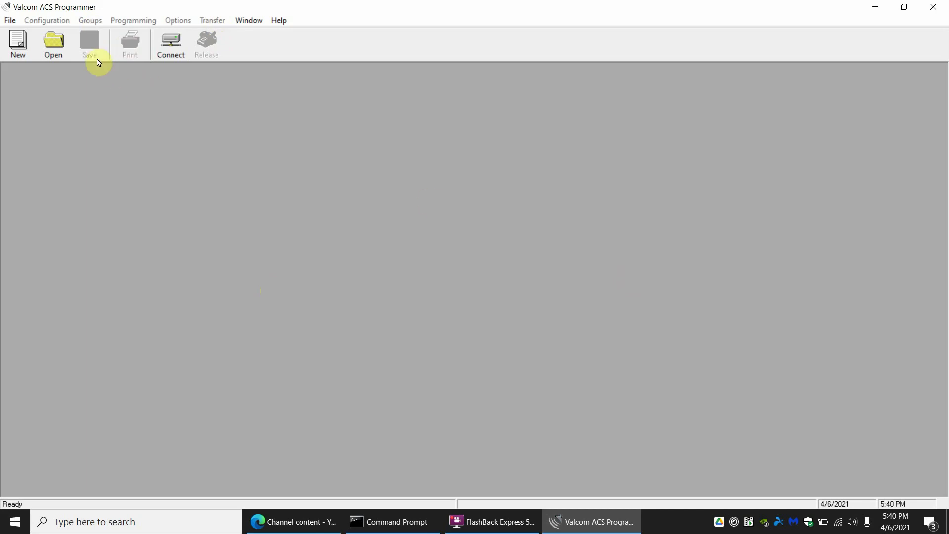
click(9, 21)
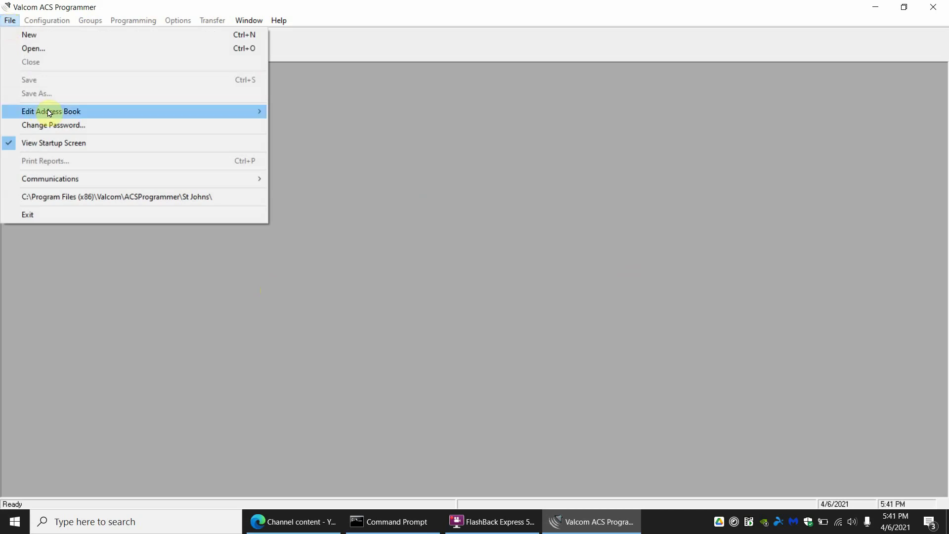
mouse_move(51, 111)
click(302, 112)
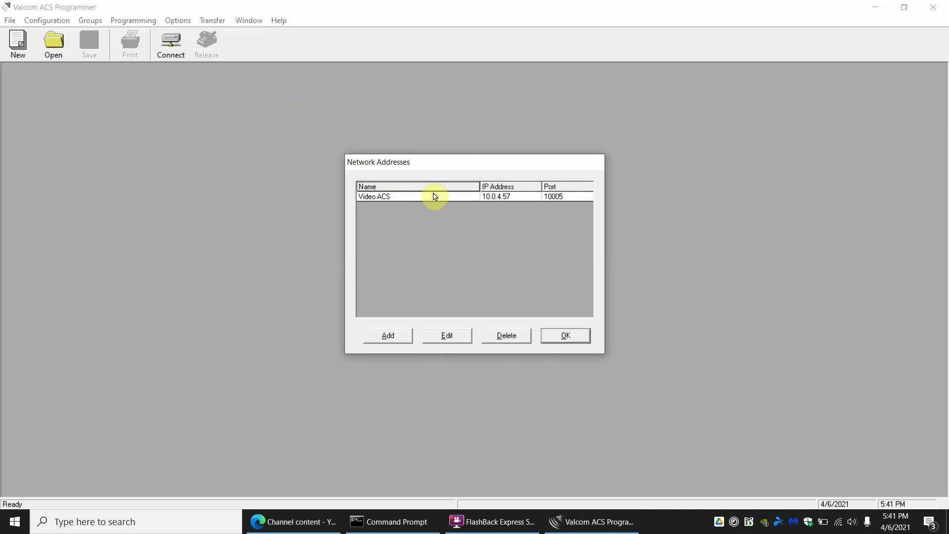
click(394, 198)
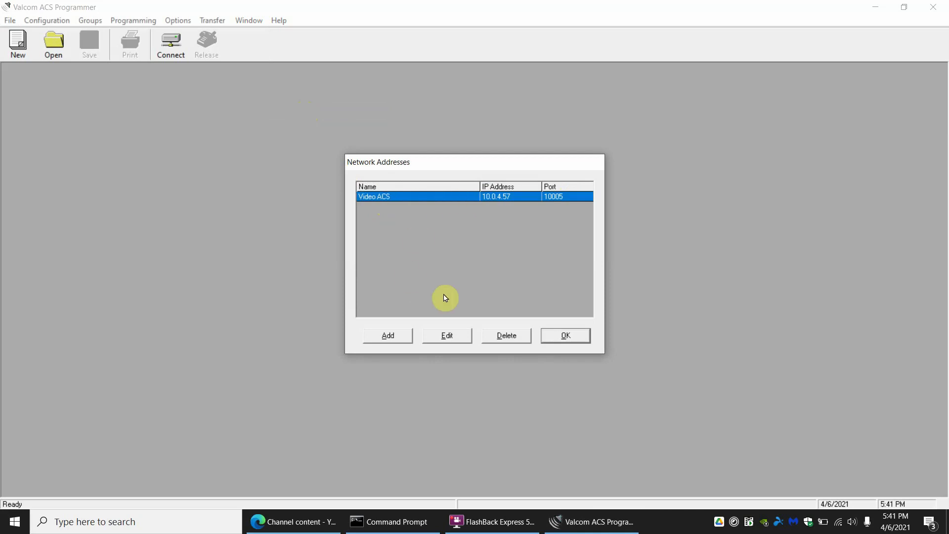
click(503, 336)
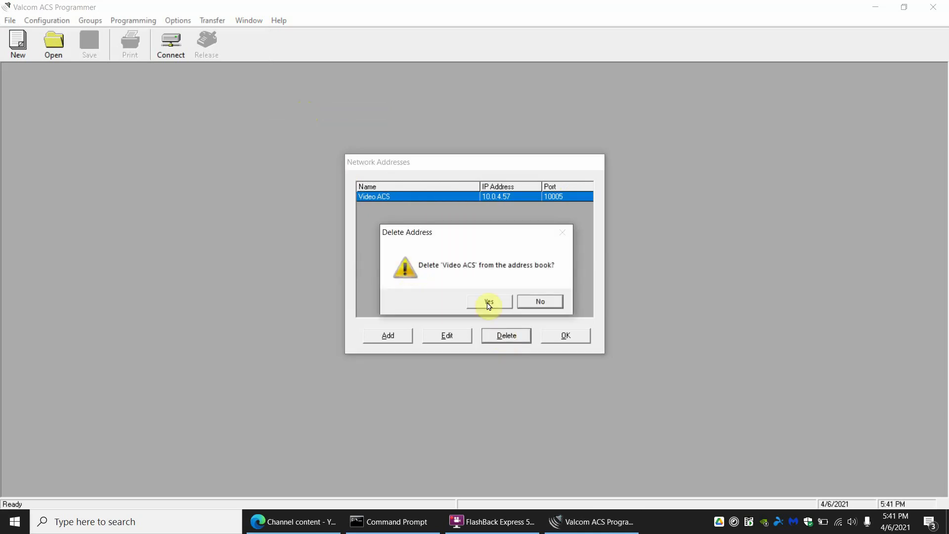
click(539, 301)
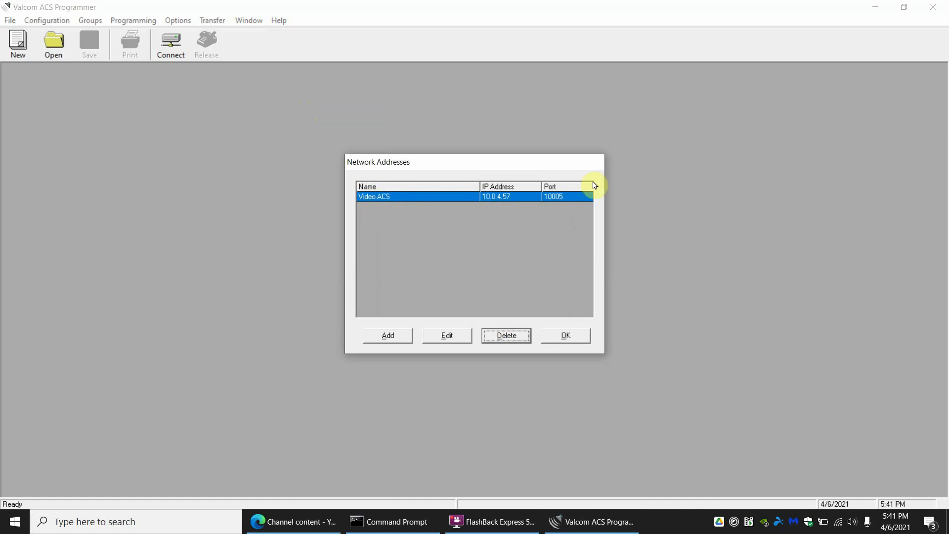
click(385, 336)
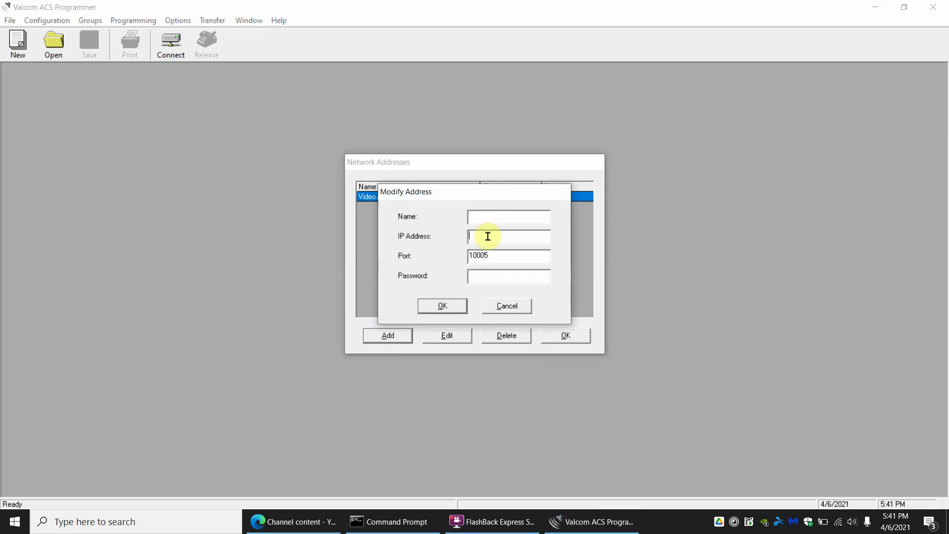
click(489, 277)
click(507, 306)
click(560, 335)
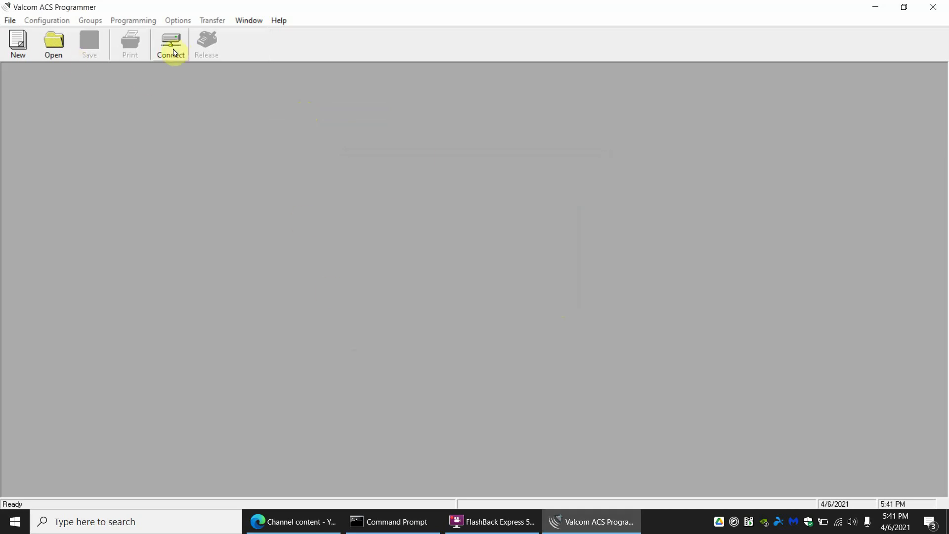
- Exit ACS Programmer via File > Exit and expand the Valcom folder in Start
click(8, 20)
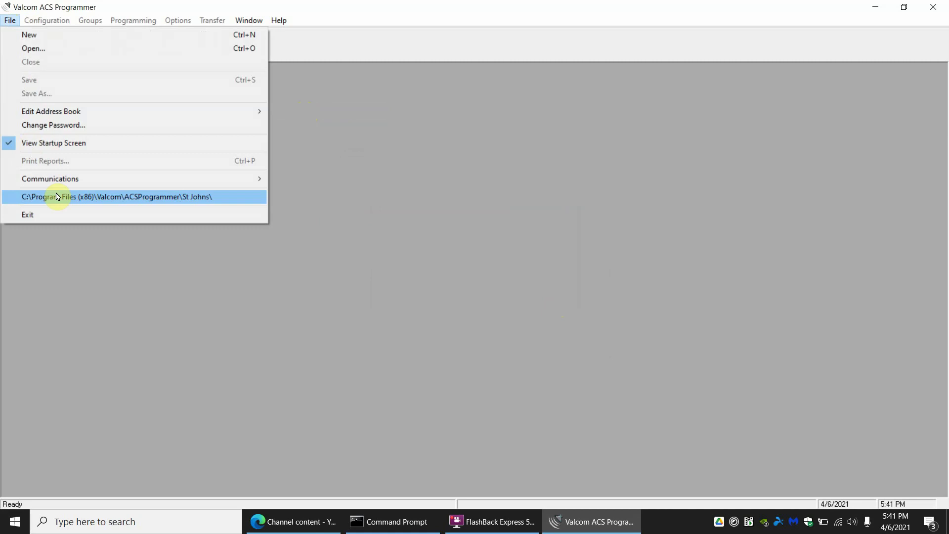
click(65, 214)
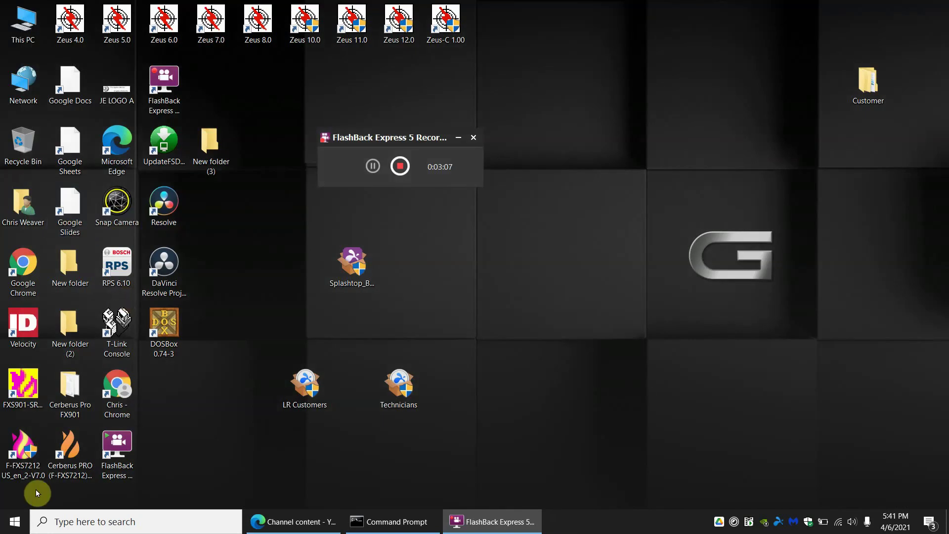
click(14, 521)
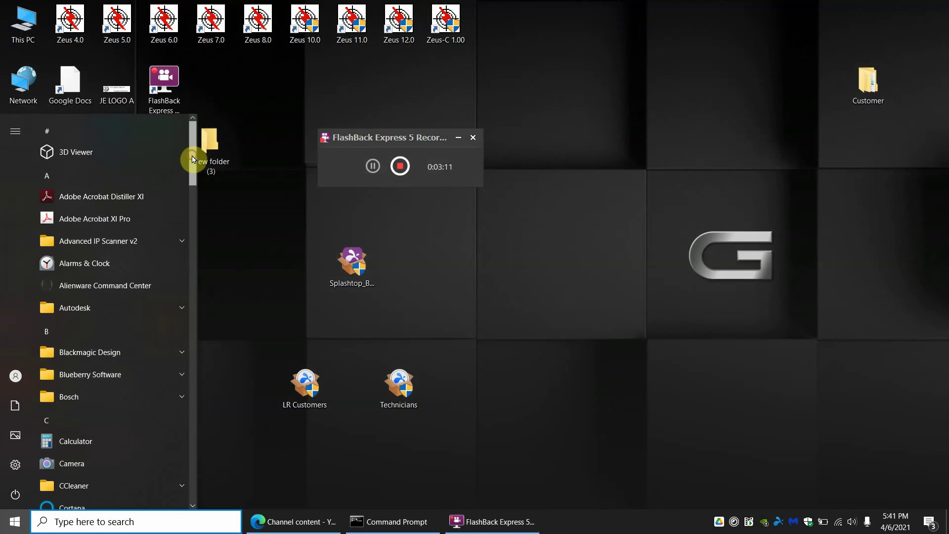
drag(194, 154, 174, 460)
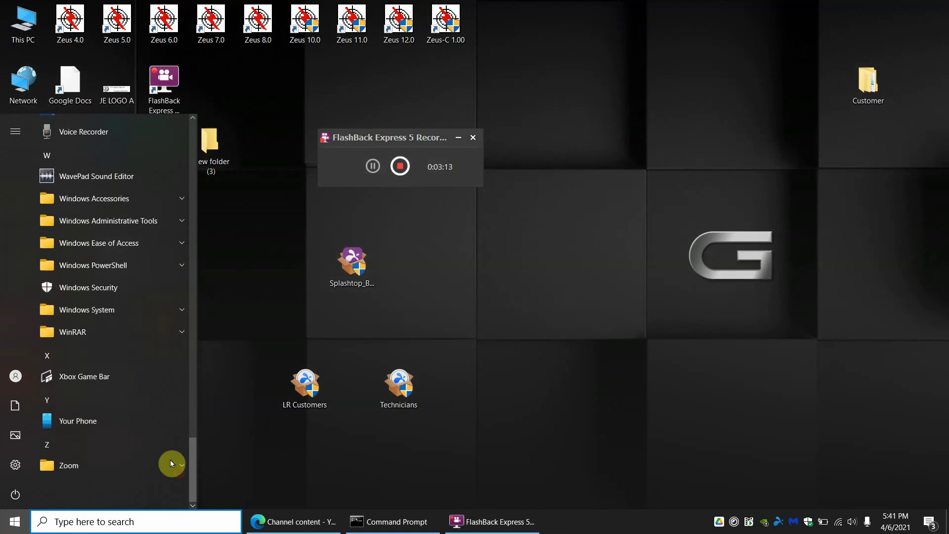
click(190, 426)
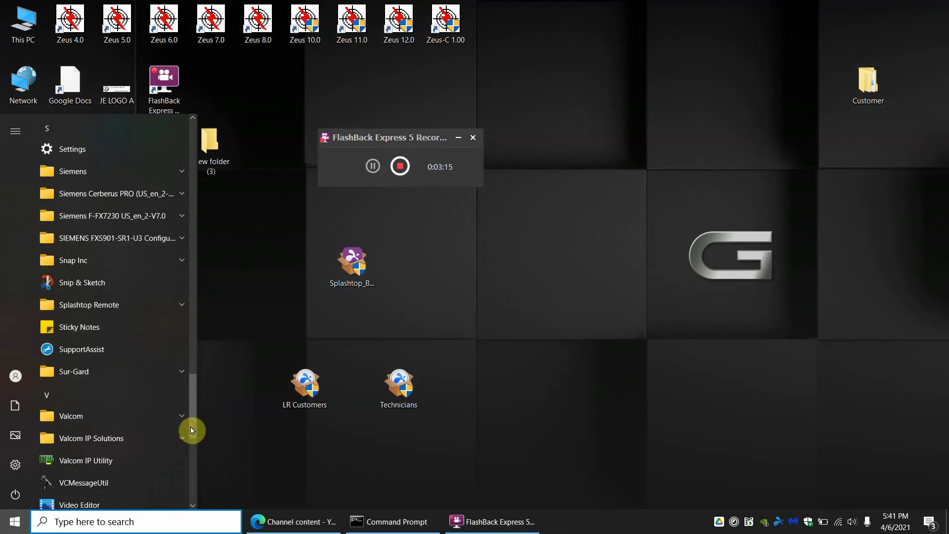
click(119, 417)
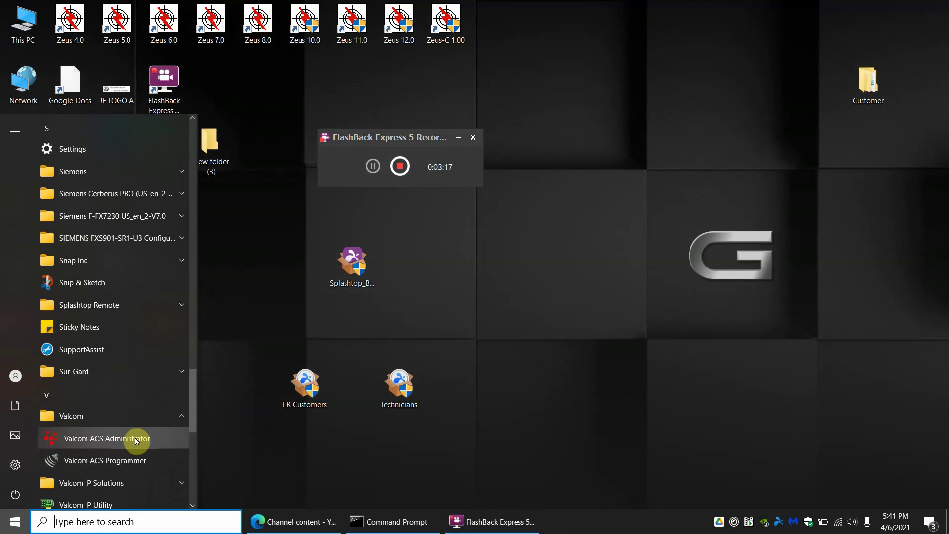
- Launch ACS Administrator and load the saved st johns entry (10.0.4.57, port 10005)
click(110, 441)
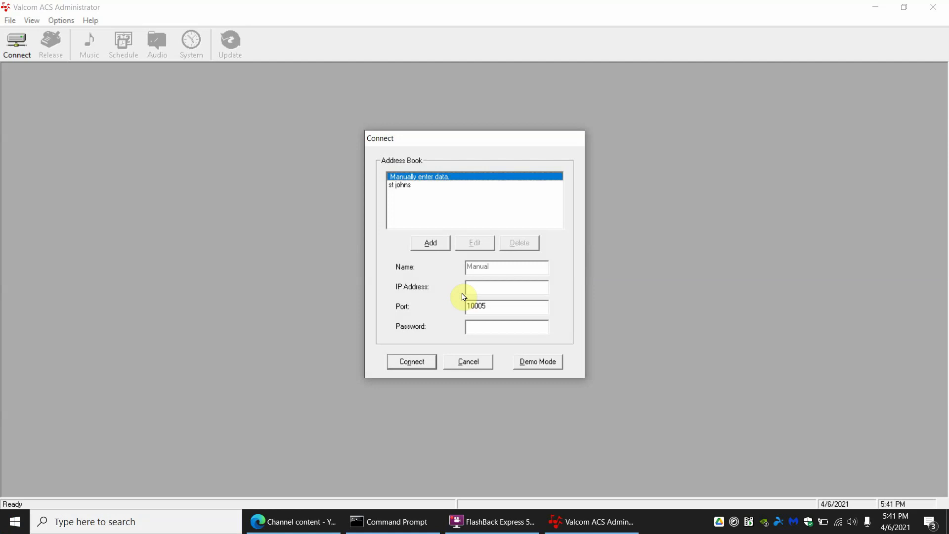
click(410, 188)
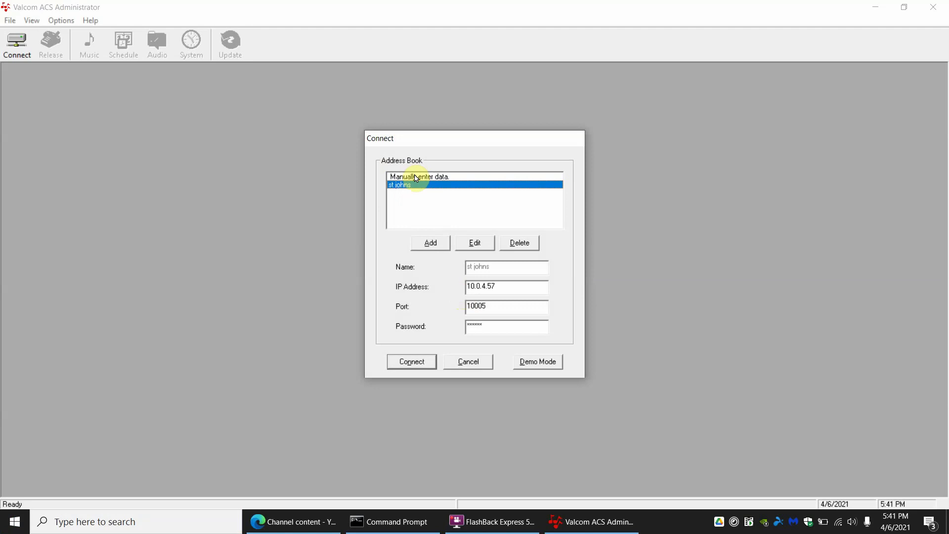
click(415, 177)
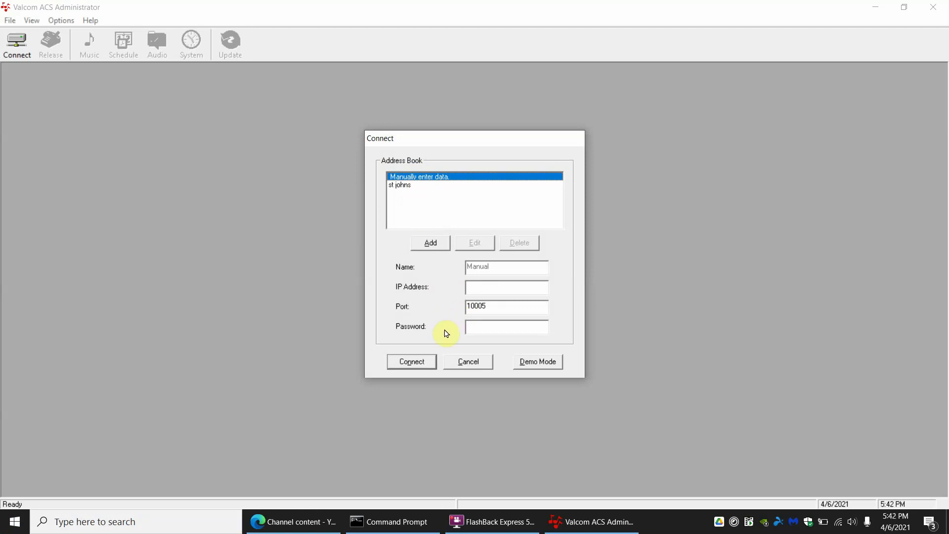
click(404, 186)
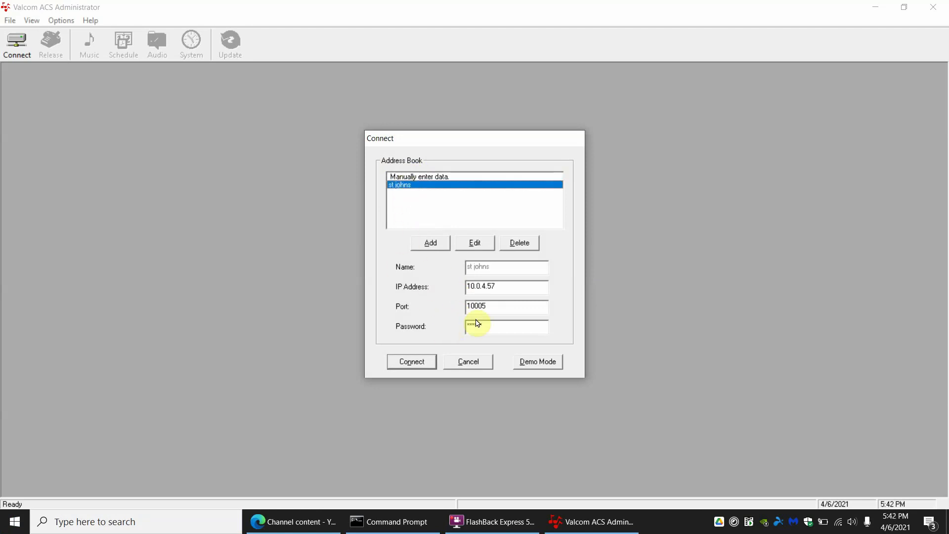